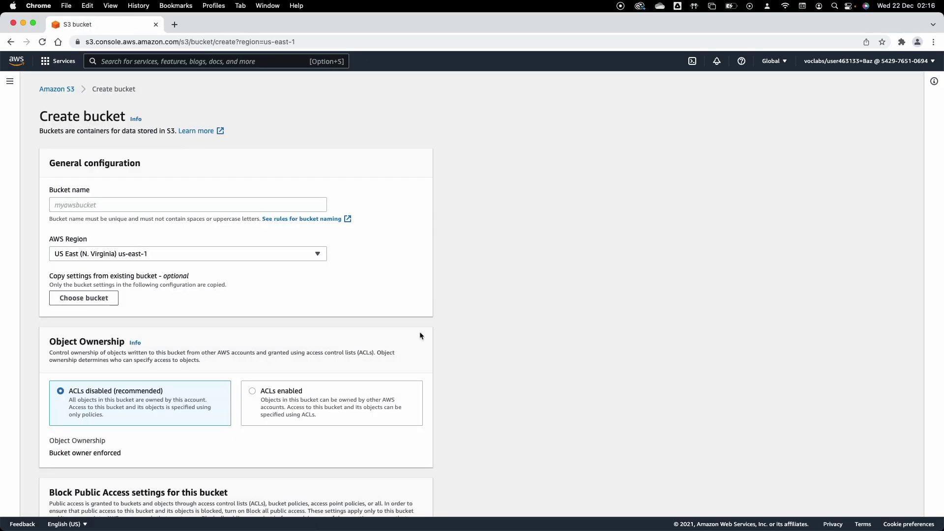
Start entering a name for the new bucket on the Create bucket page
left_click(94, 204)
type("w")
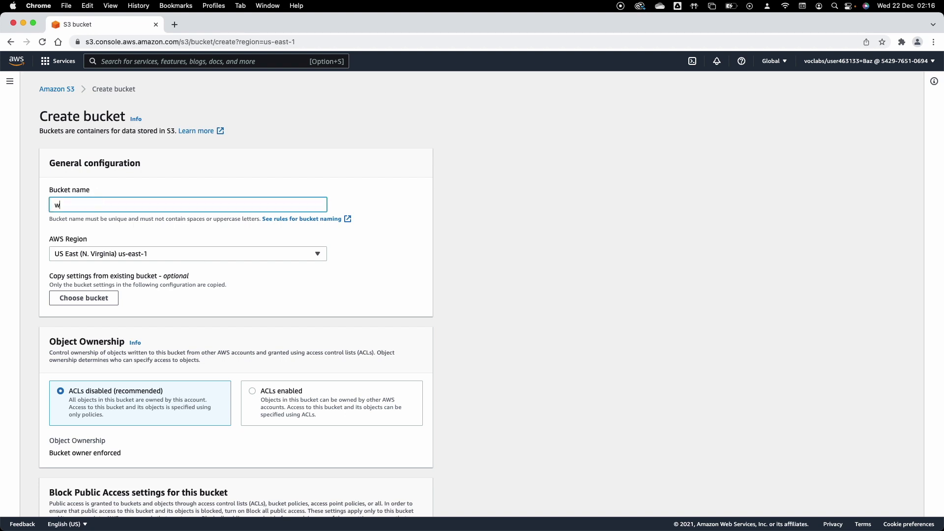
type("ebsite-22-12-21")
scroll(140, 303, "down", 2)
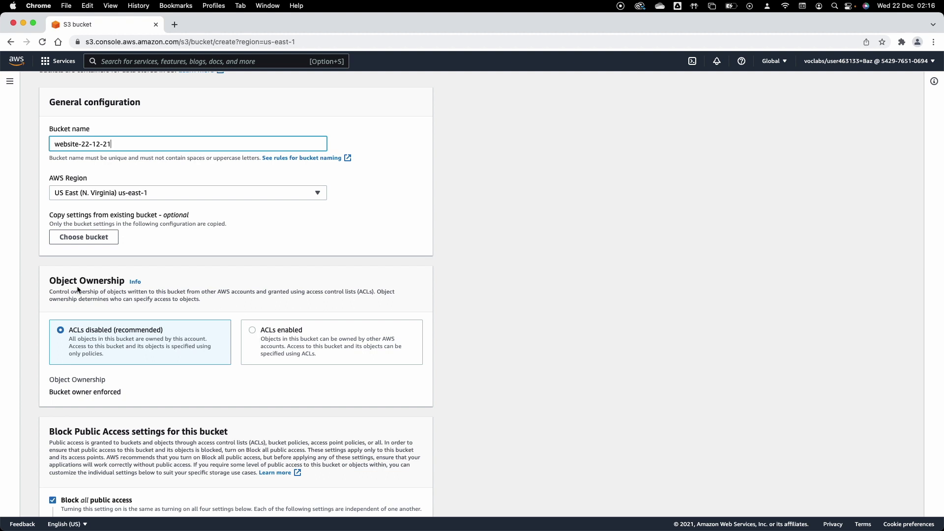
Set Object Ownership to ACLs enabled, keeping Bucket owner preferred
left_click(253, 332)
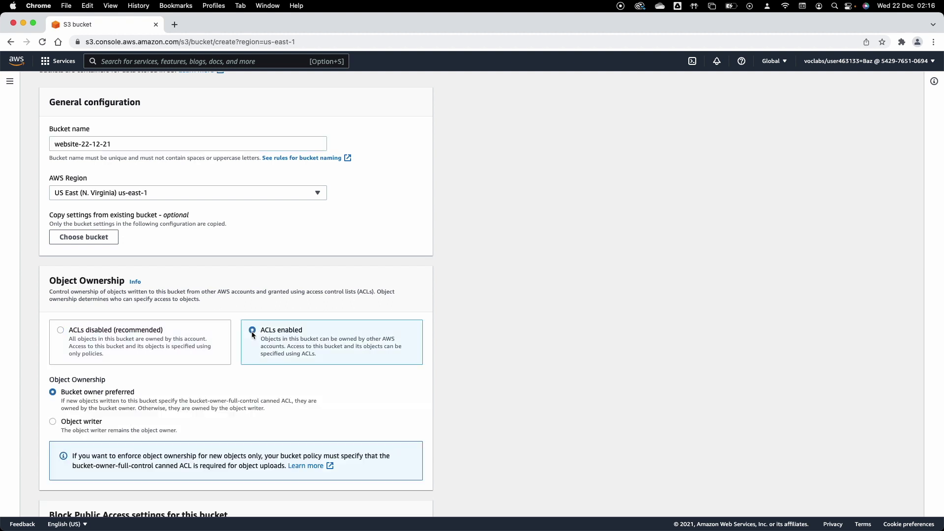
scroll(281, 317, "down", 1)
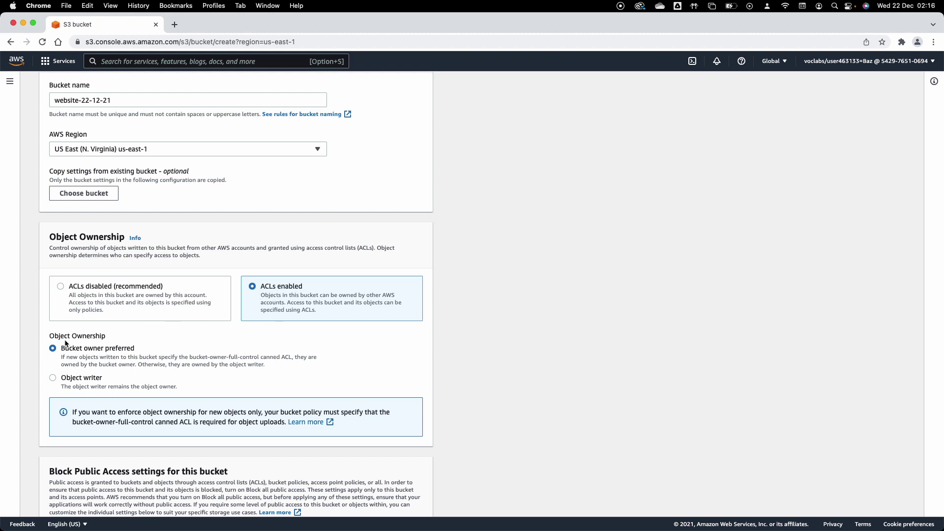
scroll(72, 351, "down", 1)
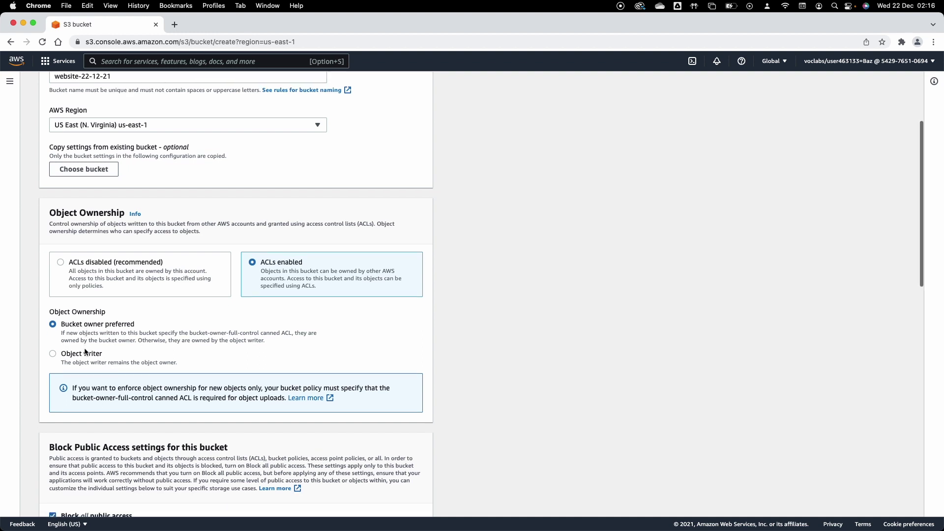
scroll(84, 334, "down", 2)
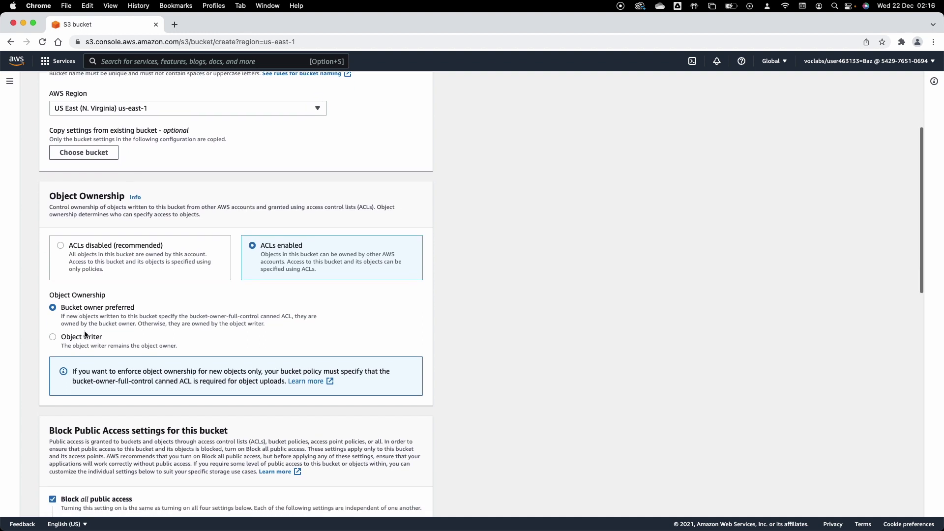
scroll(84, 334, "down", 1)
scroll(85, 334, "down", 2)
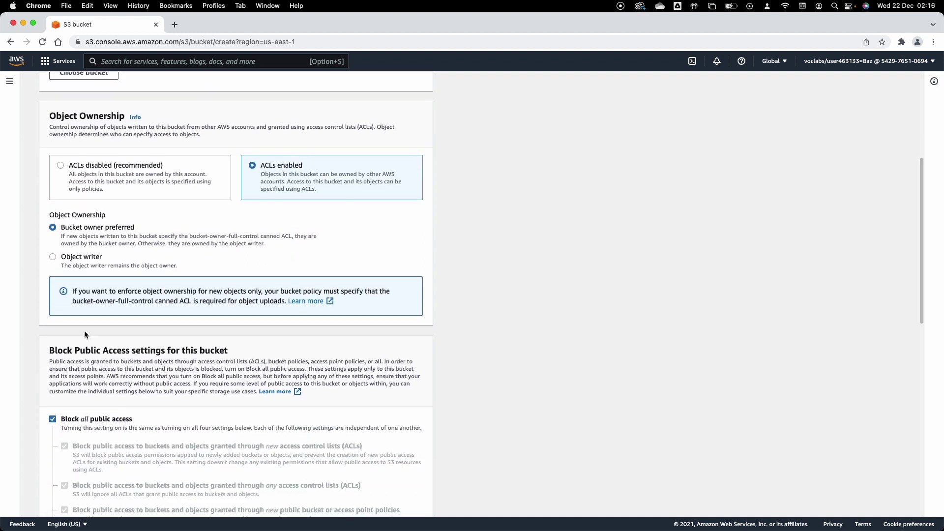
scroll(84, 334, "down", 2)
Unblock all public access, acknowledge the warning, enable versioning, and create the bucket
left_click(52, 367)
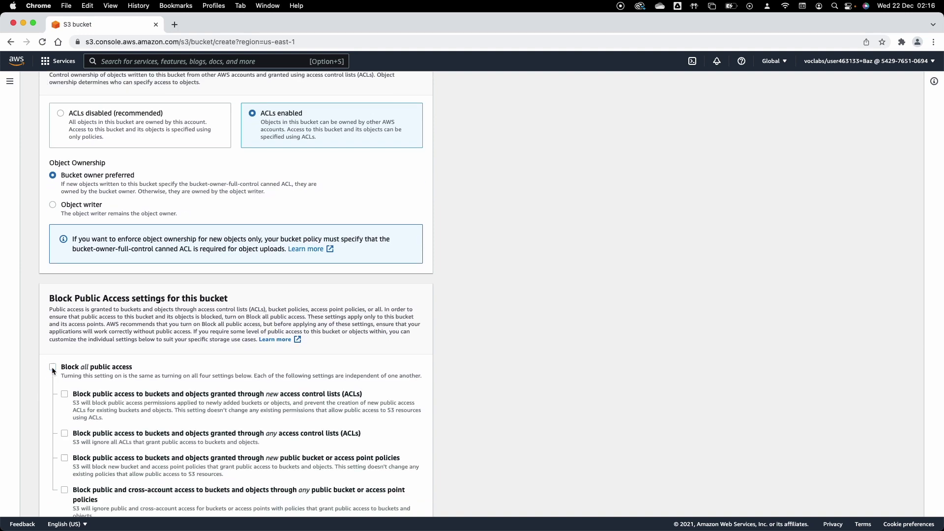
scroll(126, 359, "down", 2)
scroll(126, 359, "down", 2)
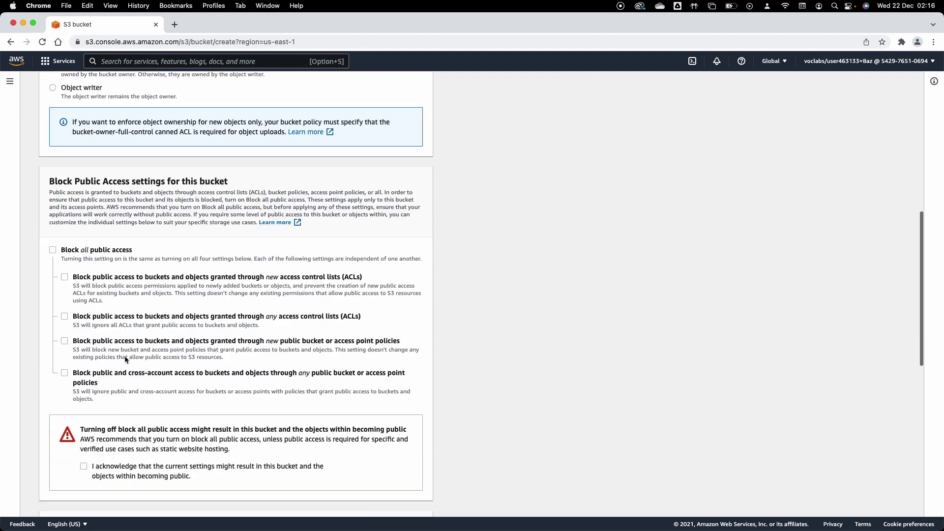
scroll(104, 373, "down", 3)
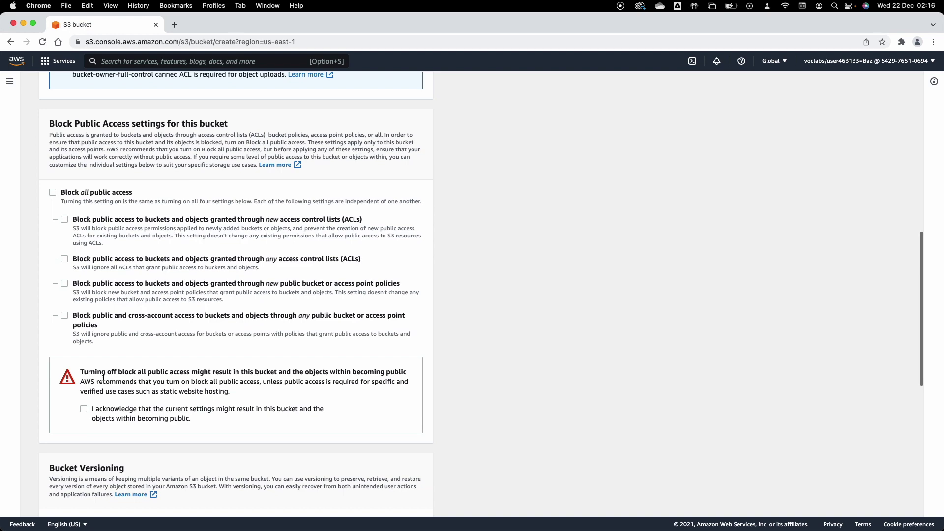
left_click(83, 408)
scroll(177, 410, "down", 5)
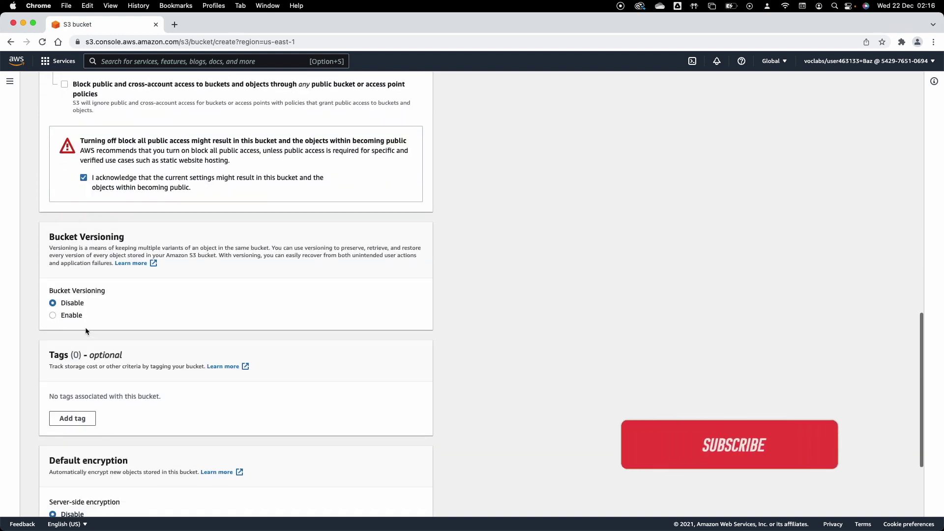
left_click(53, 316)
scroll(144, 362, "down", 1)
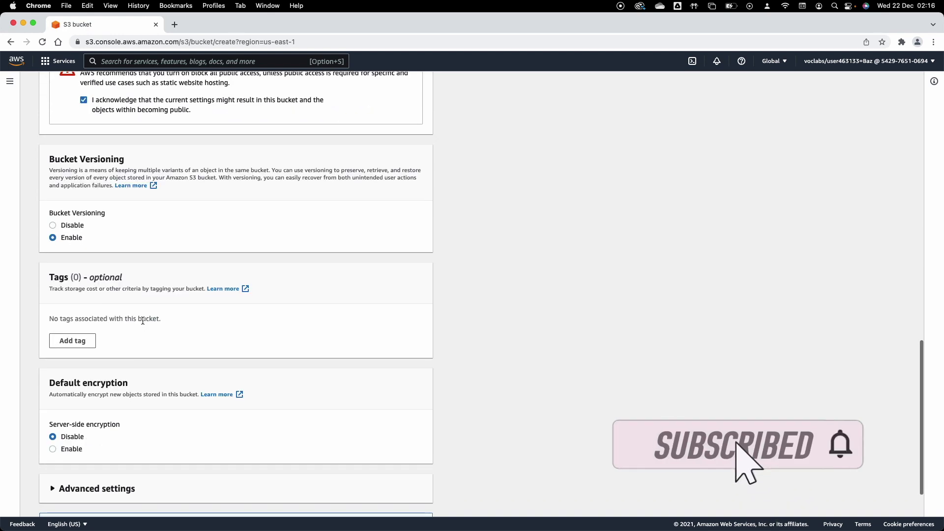
scroll(144, 322, "down", 2)
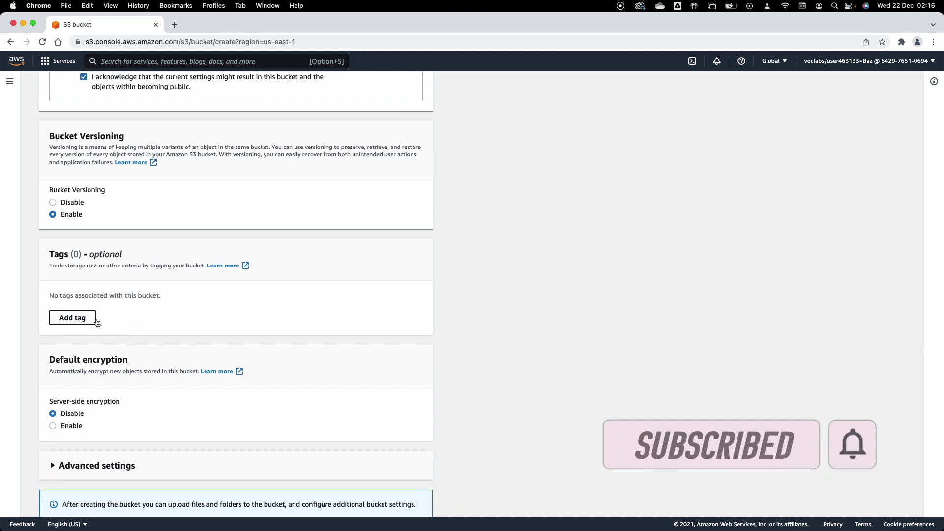
scroll(141, 322, "down", 1)
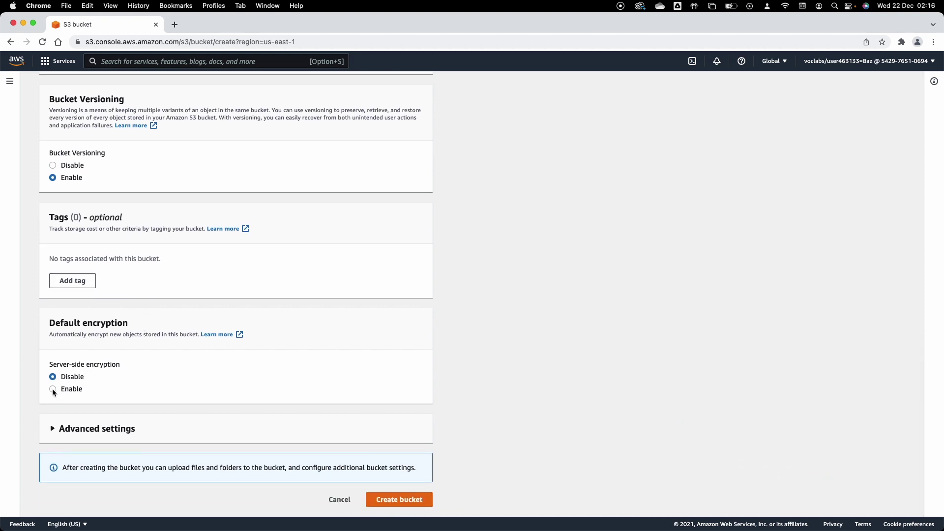
left_click(387, 500)
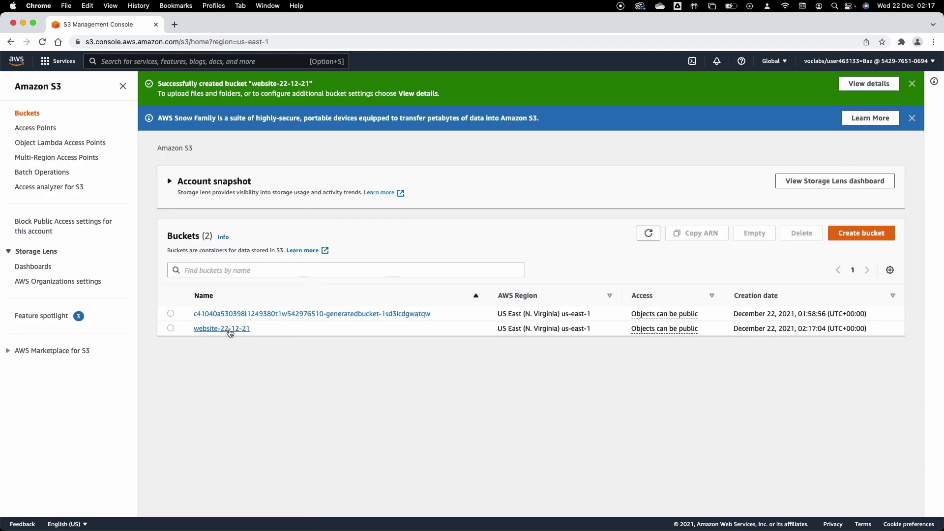
Show the Properties of the website-22-12-21 bucket
left_click(220, 329)
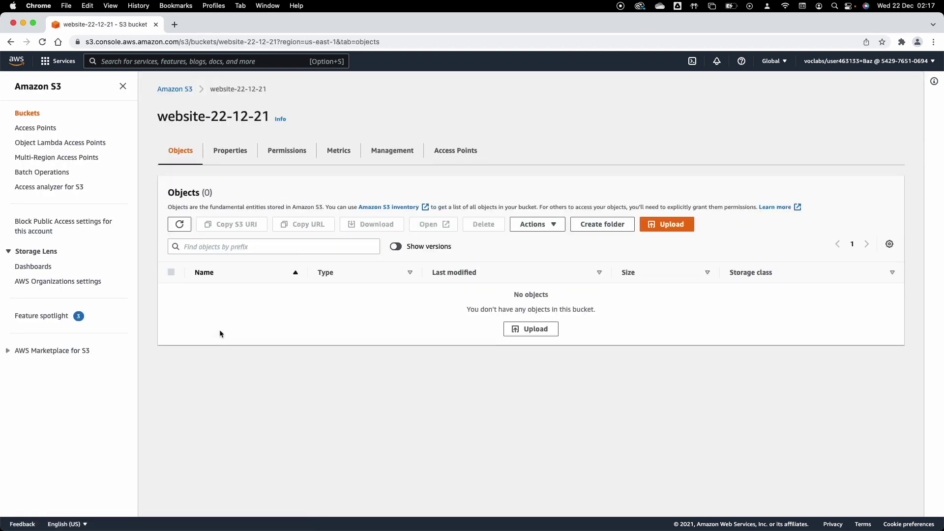
left_click(230, 150)
scroll(273, 300, "down", 10)
scroll(273, 300, "down", 10)
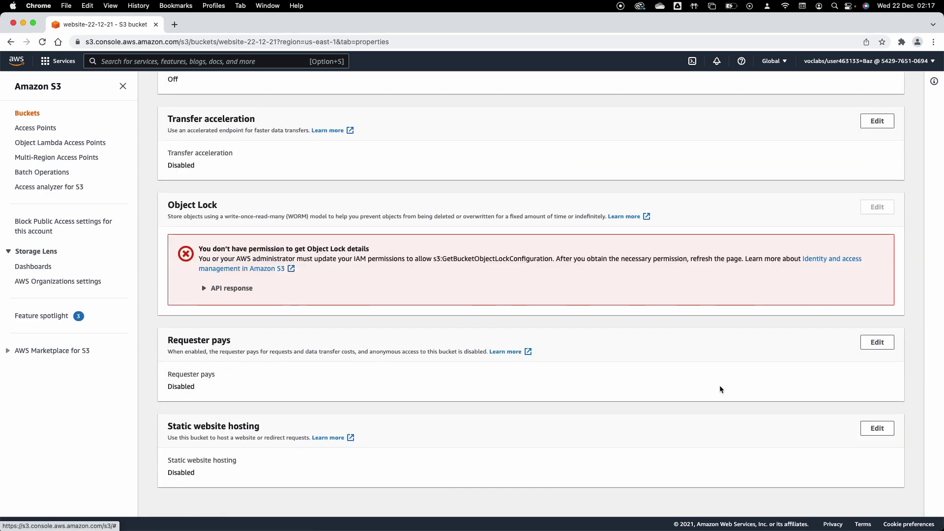
Enable static website hosting with index document index.html and error document error.html
left_click(877, 428)
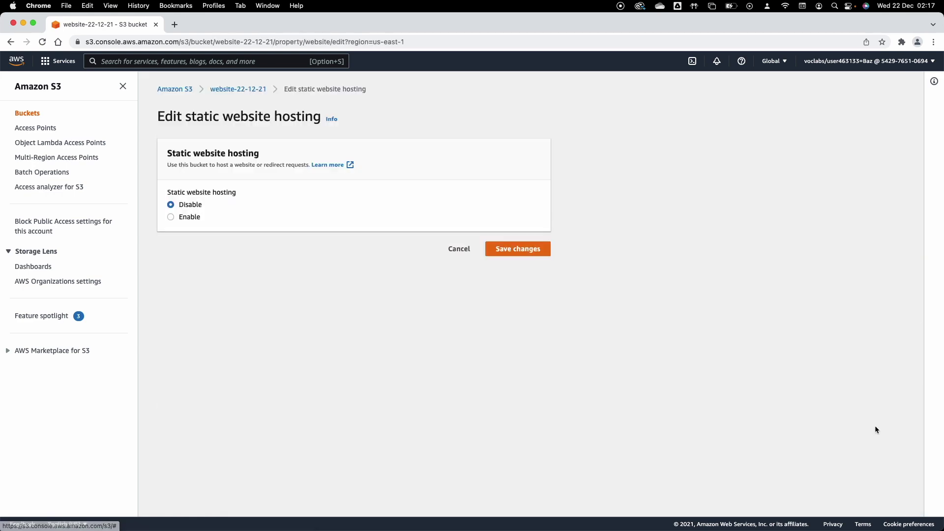
left_click(178, 219)
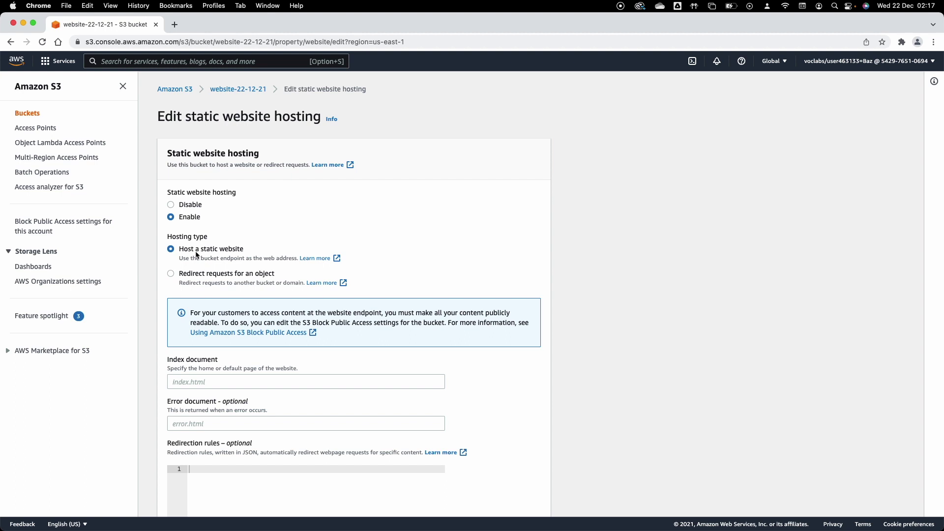
left_click(212, 381)
type("index.html")
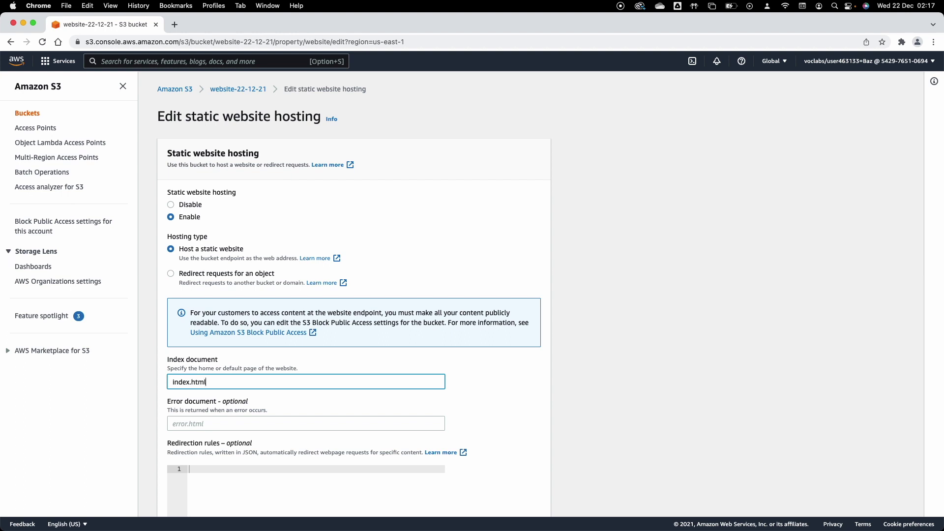
left_click(195, 421)
type("error.html")
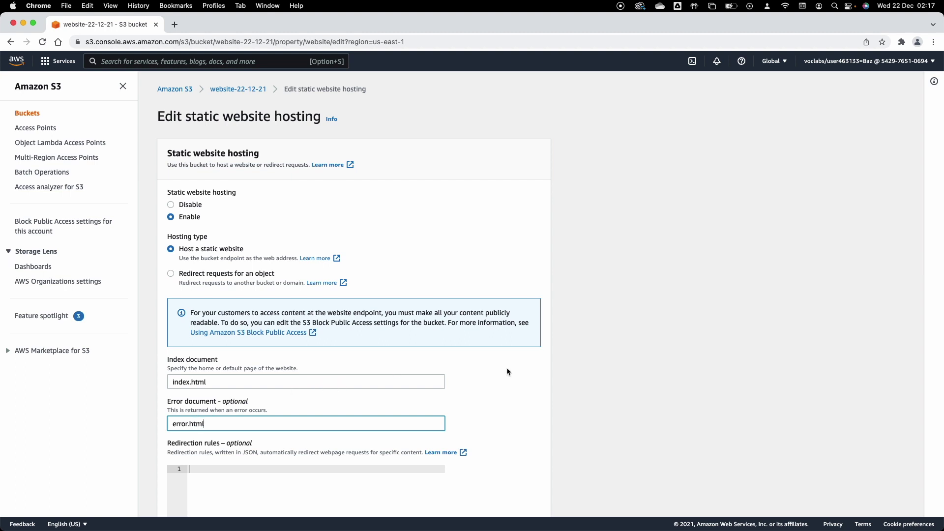
left_click(522, 368)
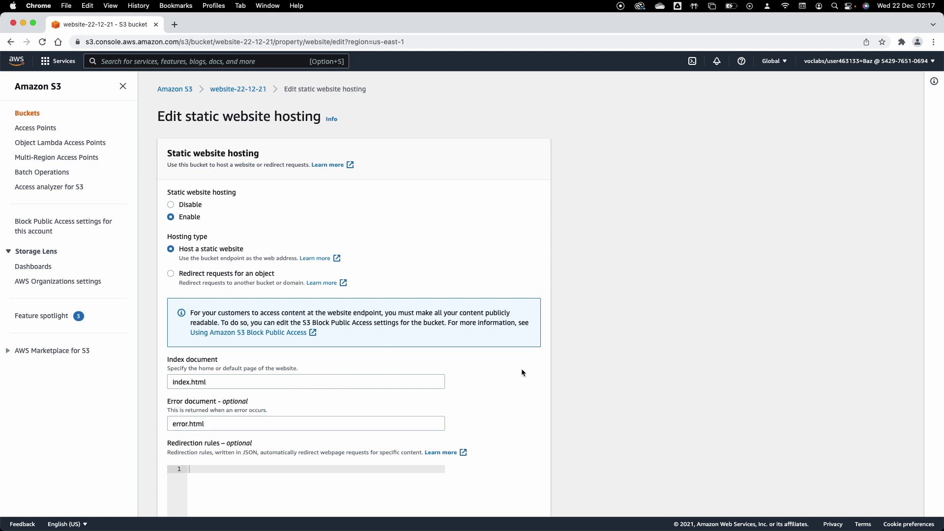
scroll(521, 368, "down", 3)
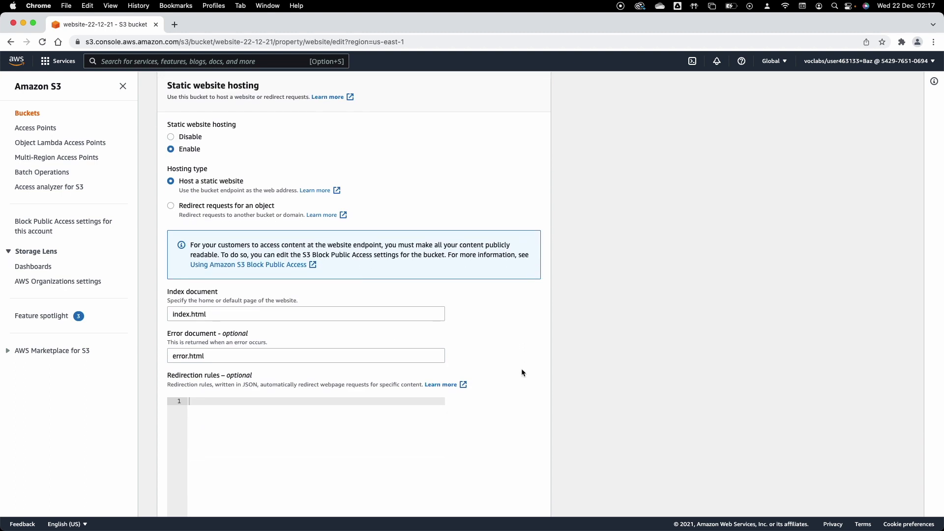
scroll(522, 368, "down", 2)
scroll(521, 372, "down", 4)
scroll(521, 372, "down", 1)
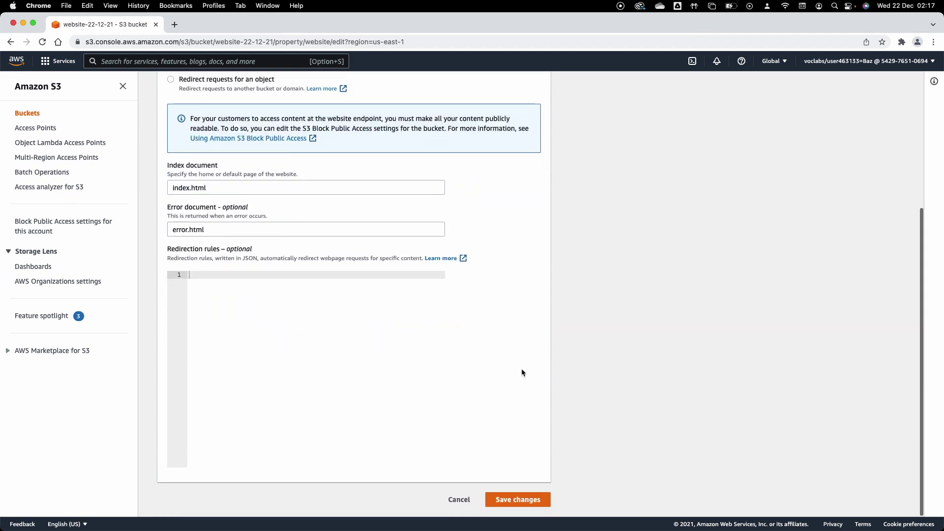
Save hosting settings and view the bucket website endpoint in a new tab (403 Forbidden)
left_click(519, 500)
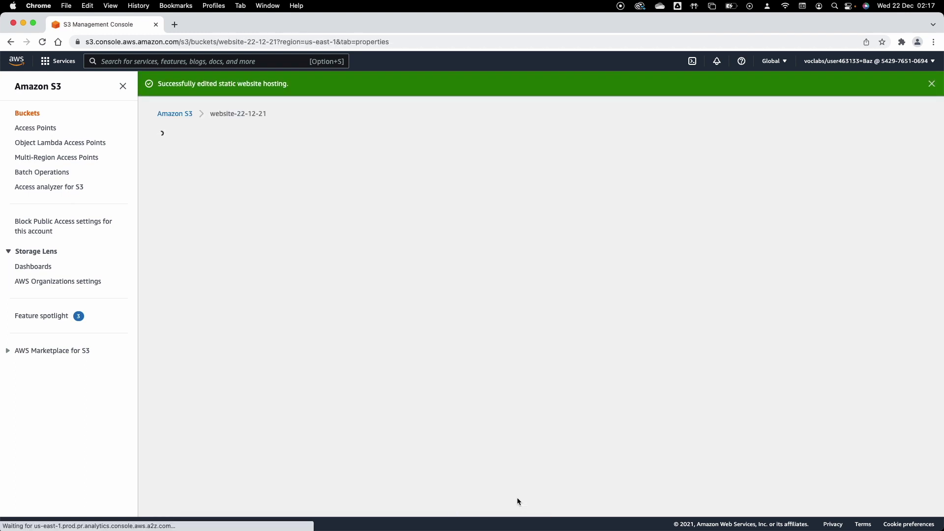
scroll(517, 497, "down", 10)
scroll(517, 497, "down", 8)
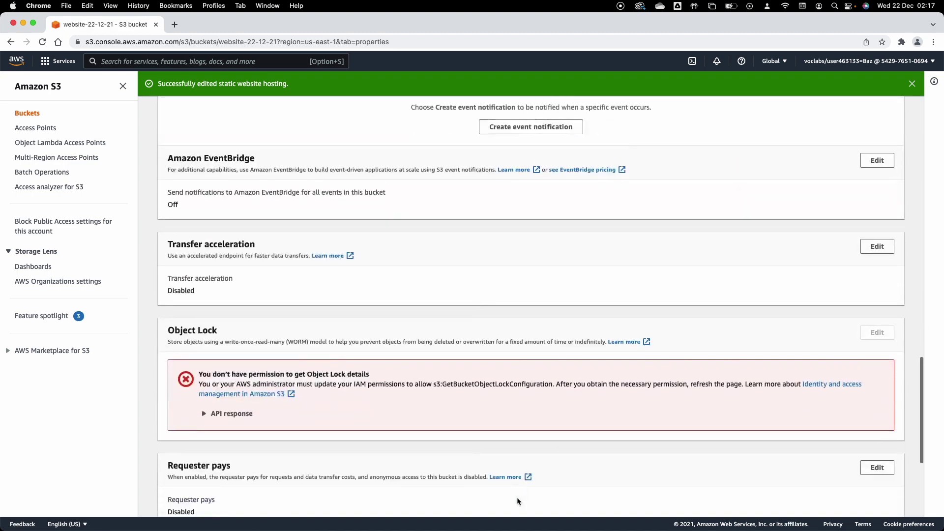
scroll(516, 497, "down", 5)
scroll(517, 497, "down", 3)
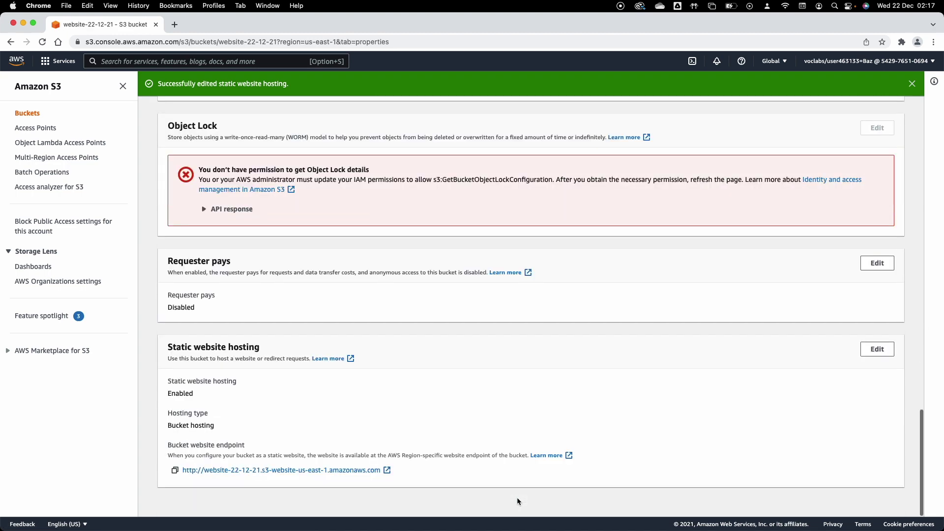
right_click(343, 471)
left_click(391, 389)
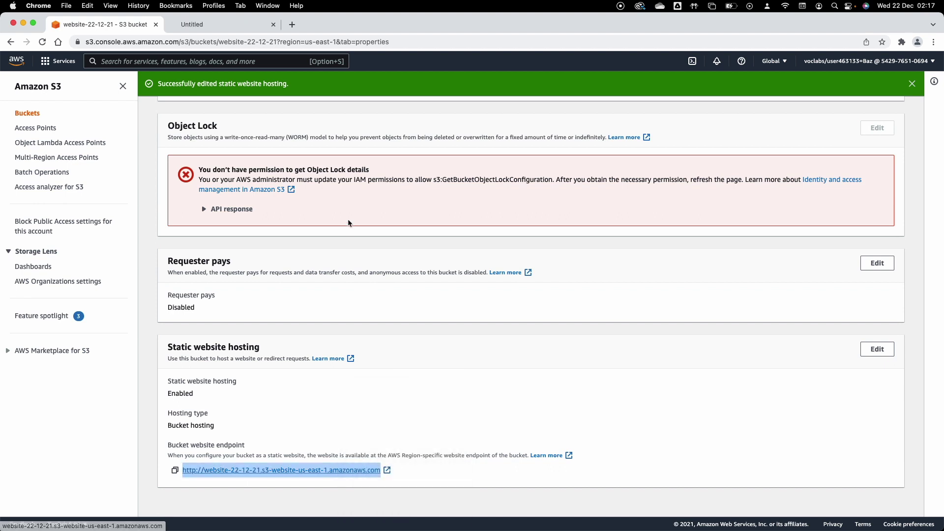
left_click(223, 25)
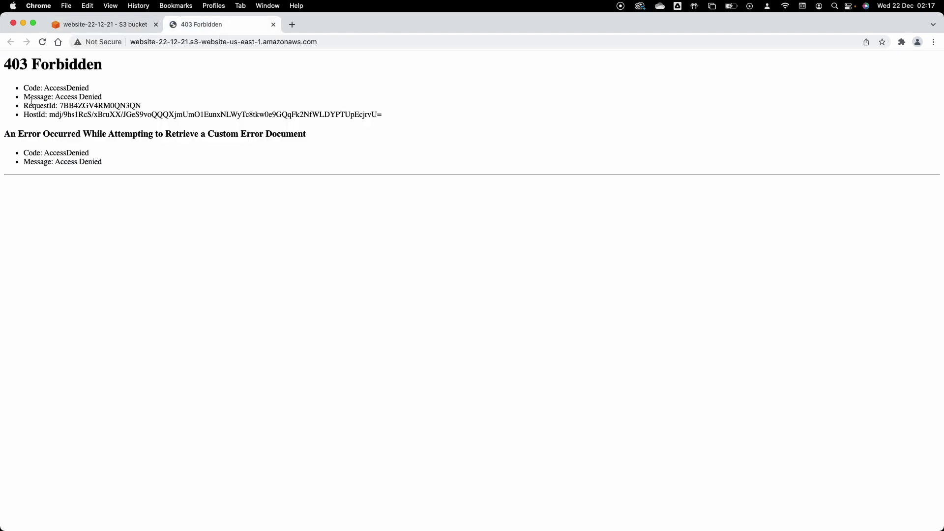
left_click(106, 25)
scroll(217, 282, "up", 5)
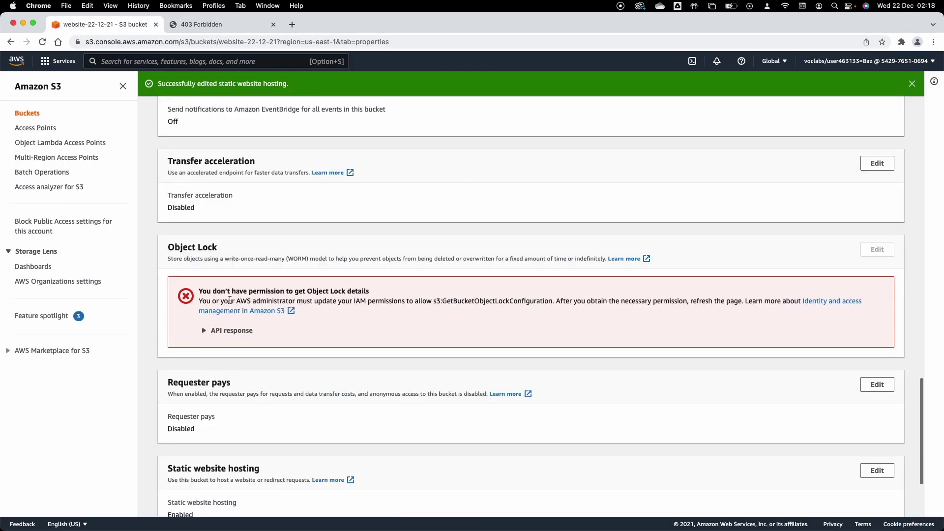
scroll(217, 281, "up", 5)
scroll(217, 281, "up", 5)
scroll(217, 281, "up", 5)
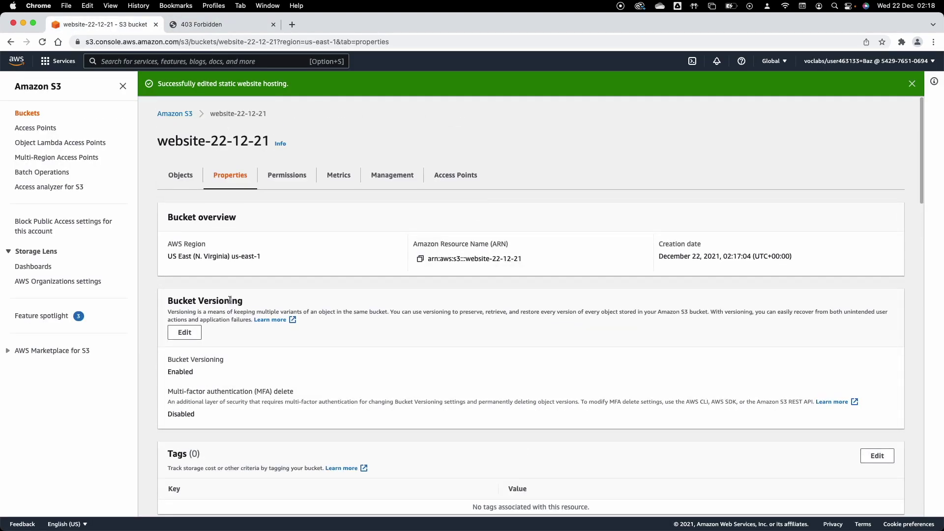
Upload style.css, script.js and index.html from Downloads into website-22-12-21
left_click(180, 177)
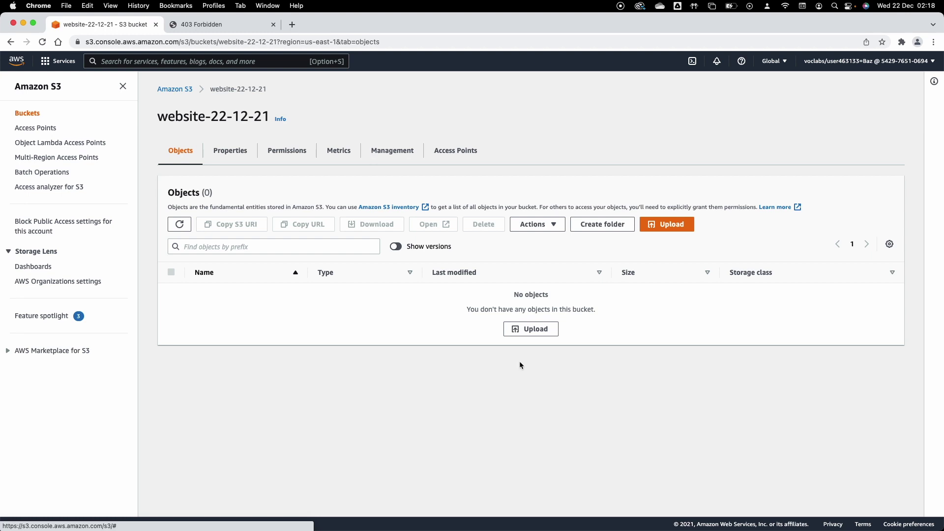
left_click(525, 330)
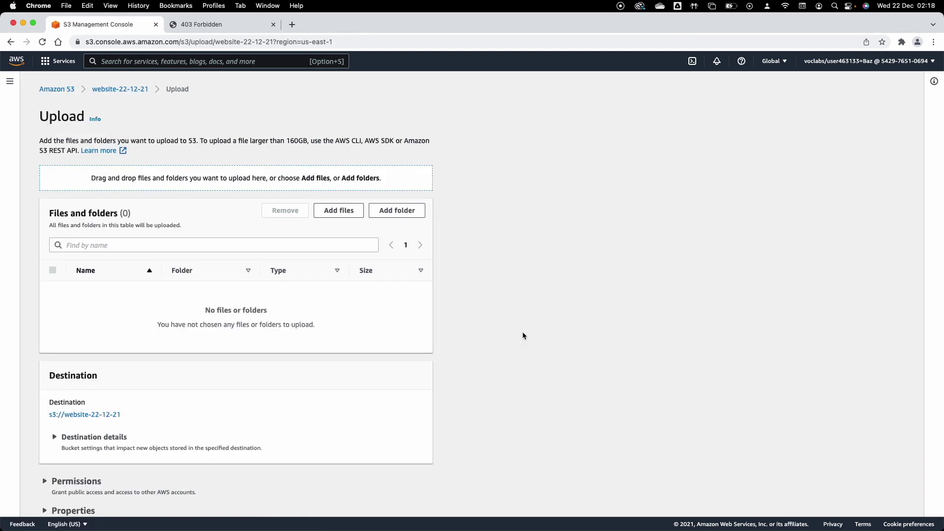
left_click(338, 211)
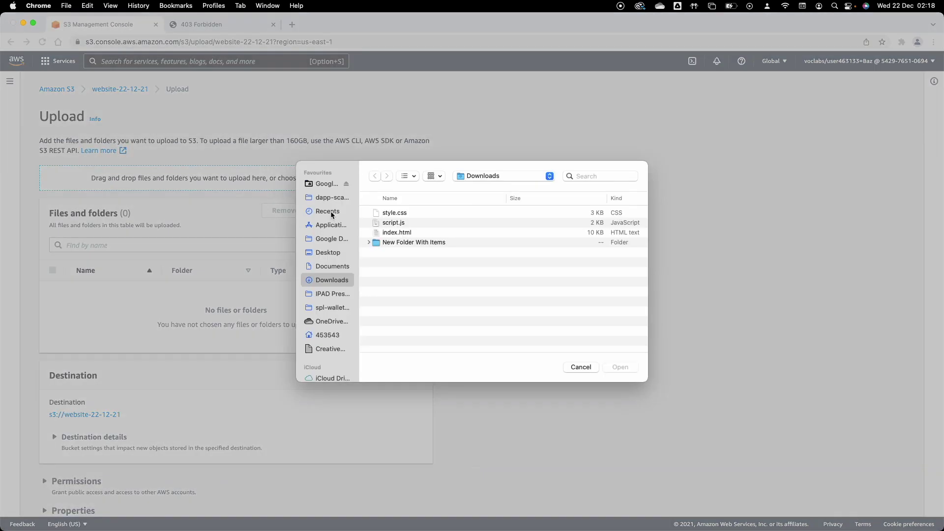
left_click(387, 215)
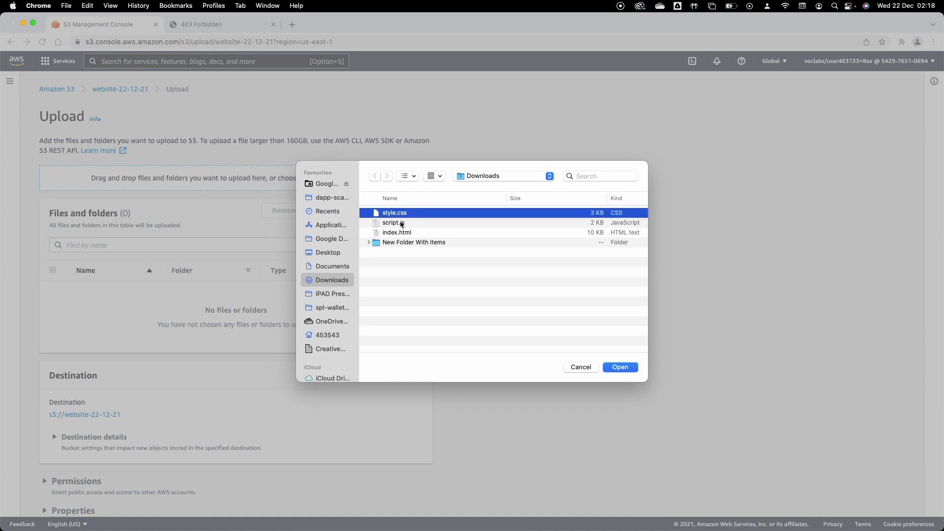
left_click(399, 233, "shift")
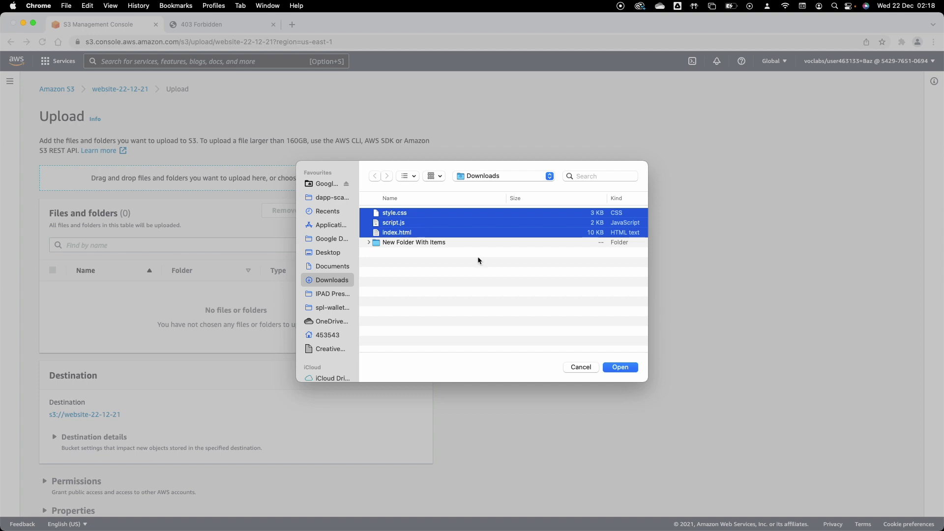
left_click(621, 367)
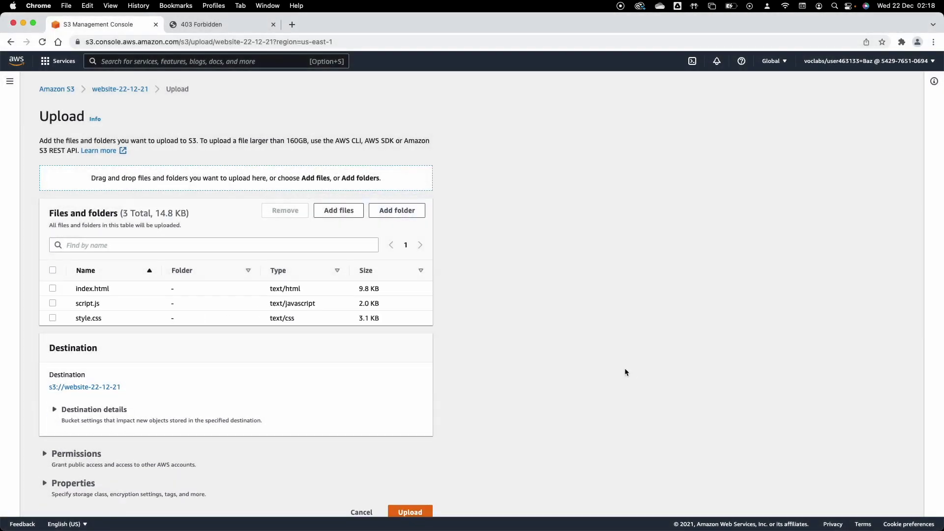
scroll(451, 401, "down", 1)
left_click(410, 498)
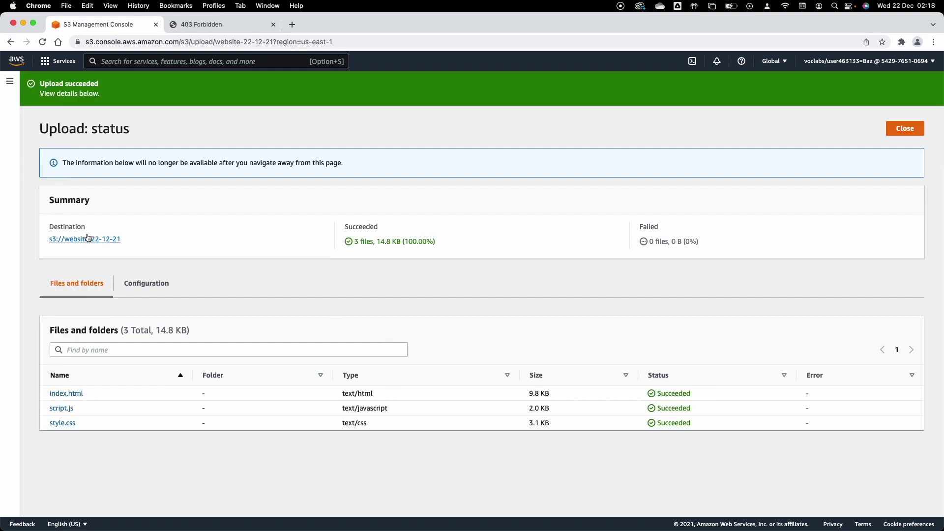
Make all three objects public via ACL, then return to the bucket's object list
left_click(87, 239)
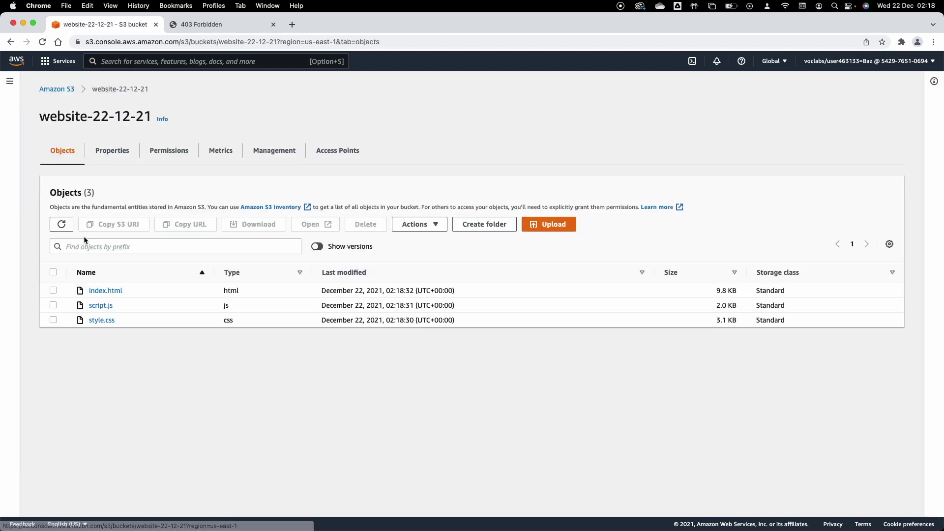
left_click(54, 272)
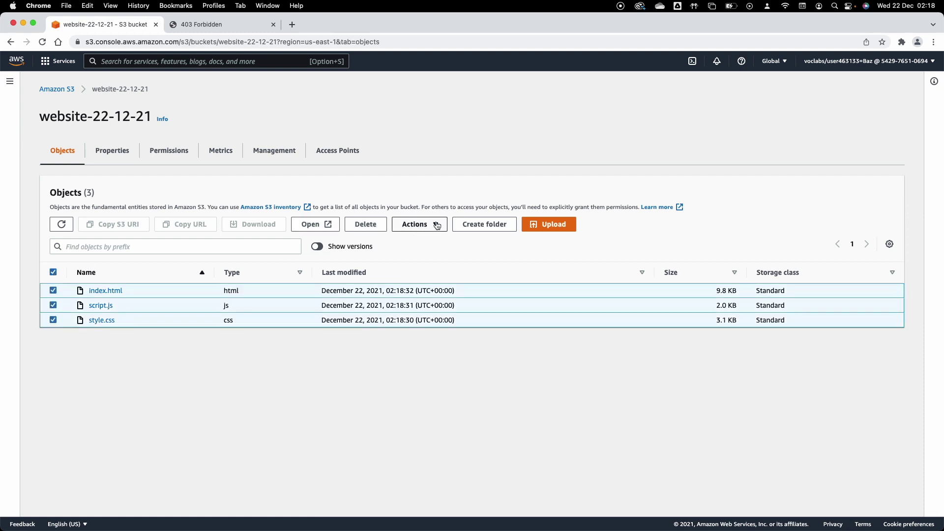
left_click(421, 224)
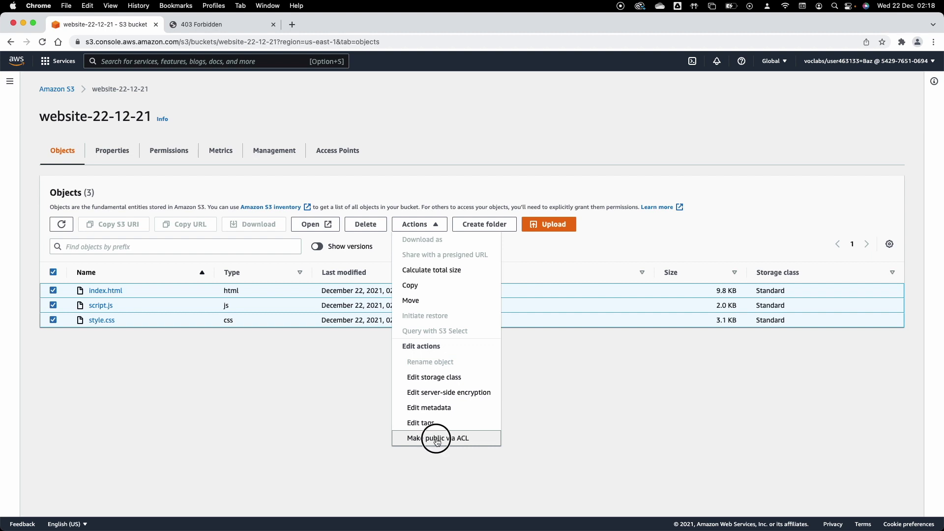
left_click(437, 440)
left_click(415, 333)
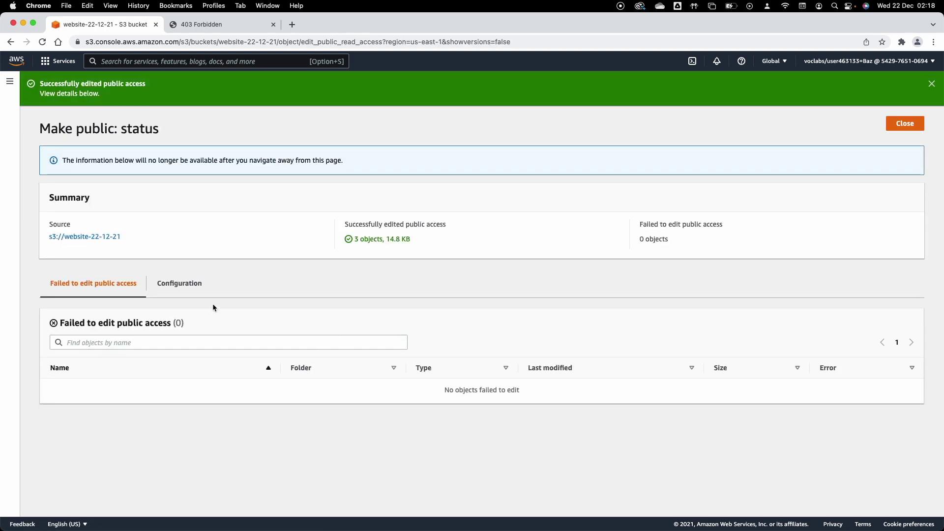
left_click(99, 237)
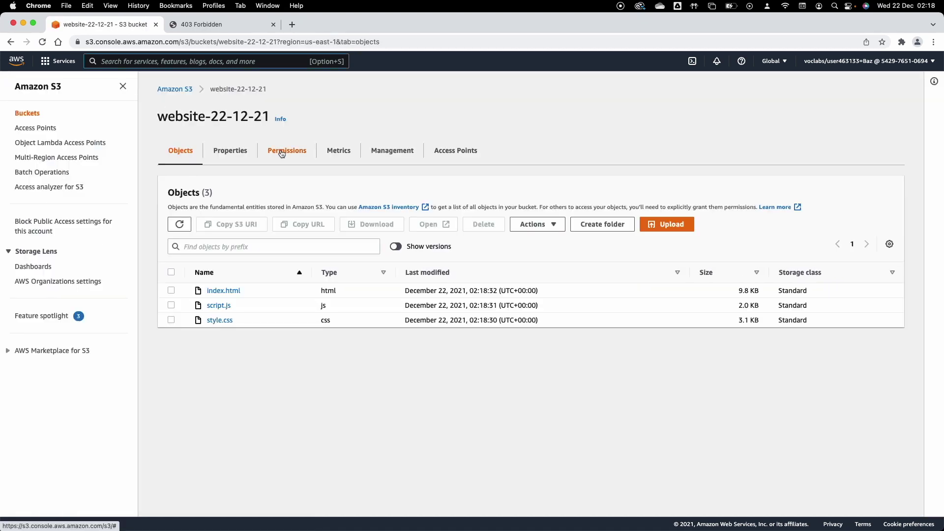
left_click(286, 151)
scroll(294, 289, "down", 5)
scroll(294, 290, "down", 3)
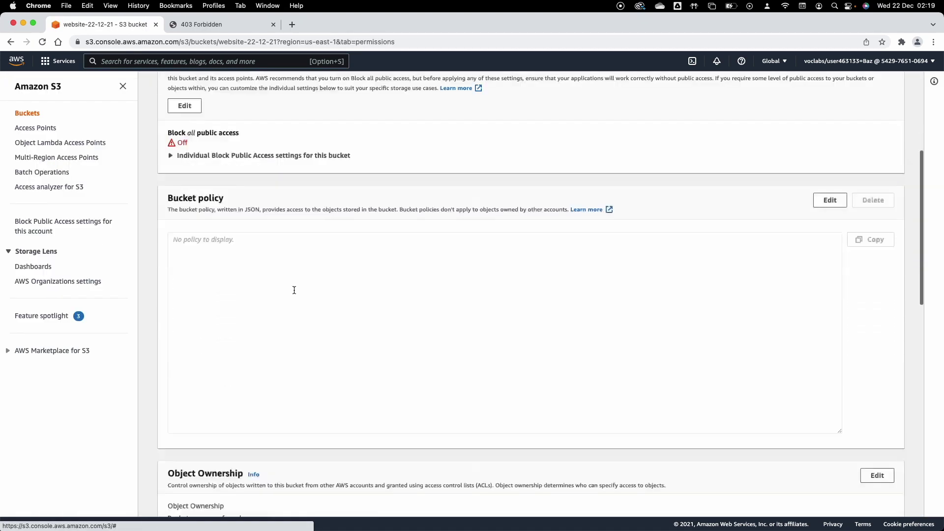
scroll(294, 289, "down", 5)
double_click(219, 300)
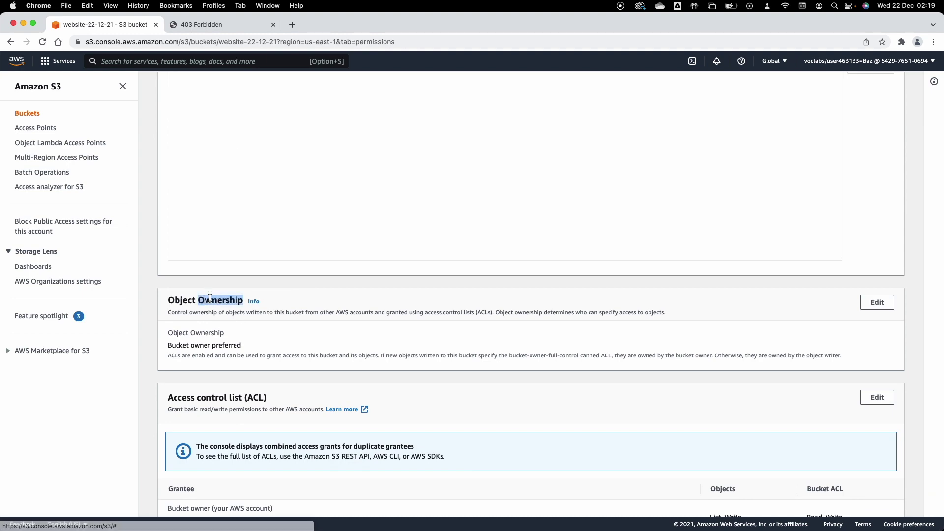
left_click(210, 298)
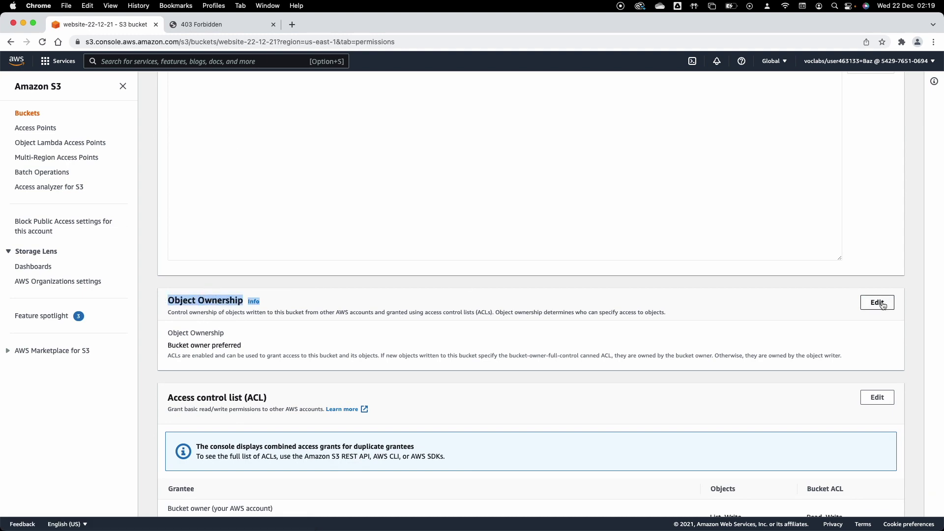
scroll(531, 294, "up", 10)
scroll(532, 293, "up", 5)
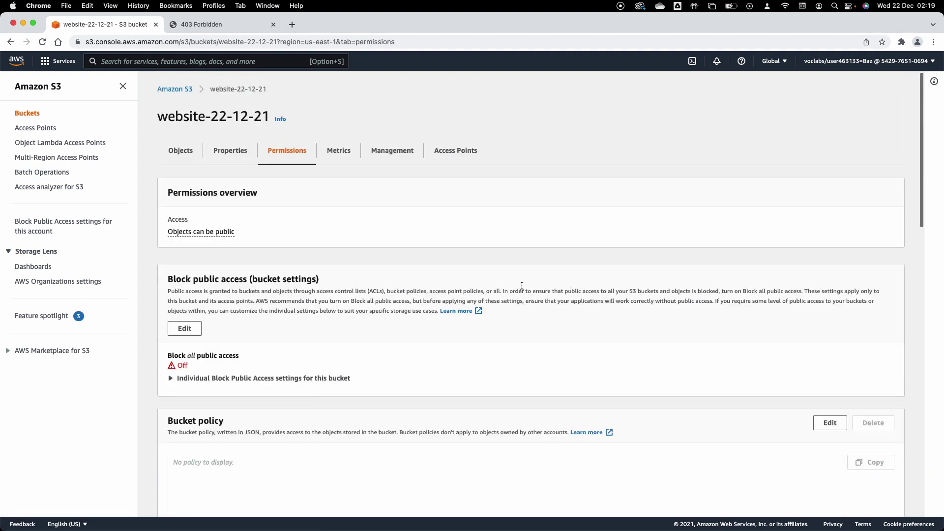
left_click(180, 155)
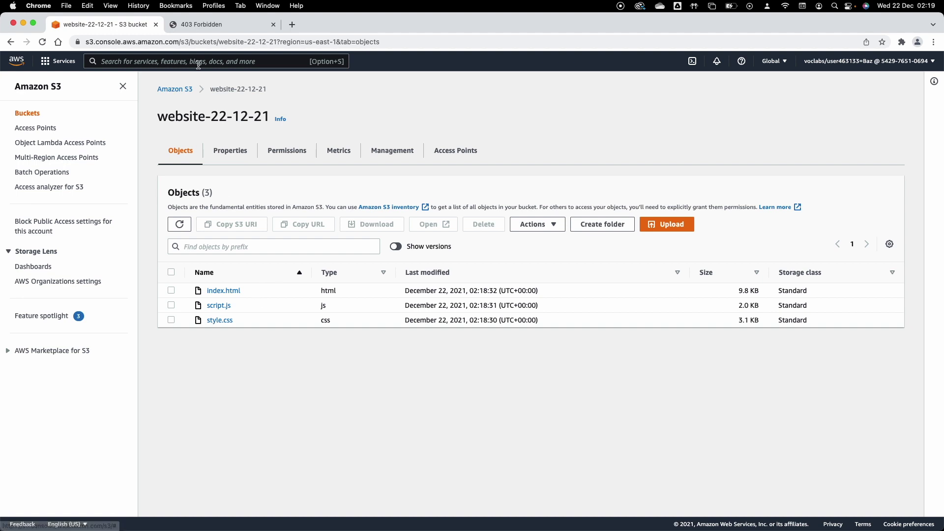
Reload the website endpoint tab to show the purple AWS Static Website page
left_click(201, 24)
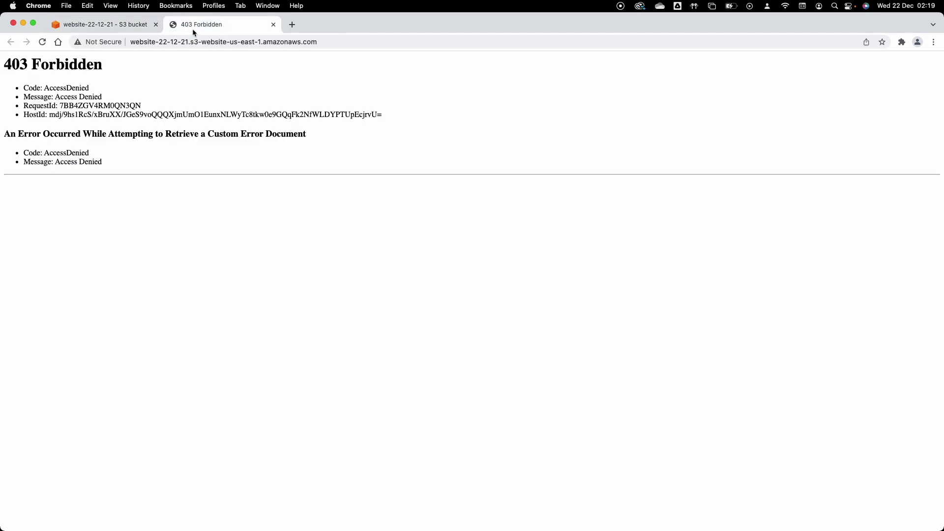
left_click(42, 43)
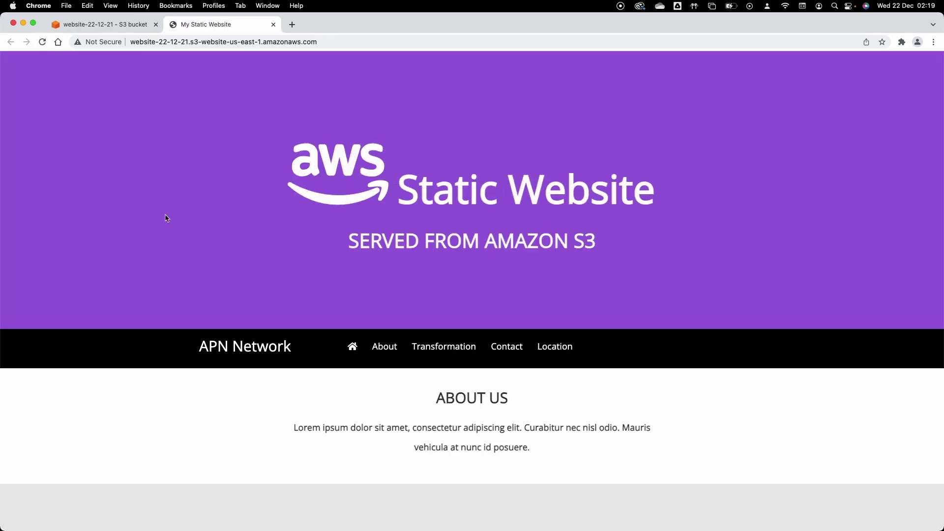
scroll(166, 217, "down", 3)
scroll(165, 218, "up", 3)
scroll(165, 218, "down", 6)
scroll(166, 218, "up", 1)
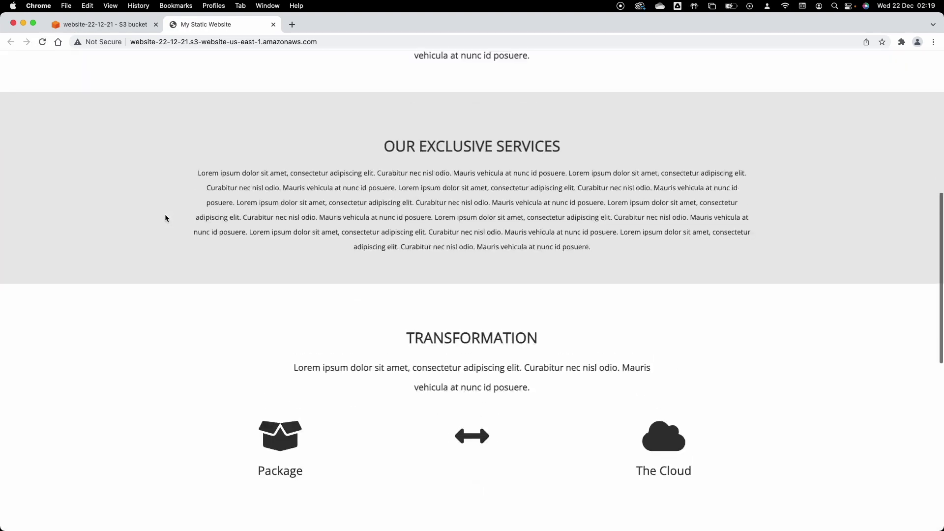
scroll(166, 218, "down", 6)
scroll(165, 217, "up", 2)
scroll(165, 214, "up", 6)
scroll(164, 213, "down", 8)
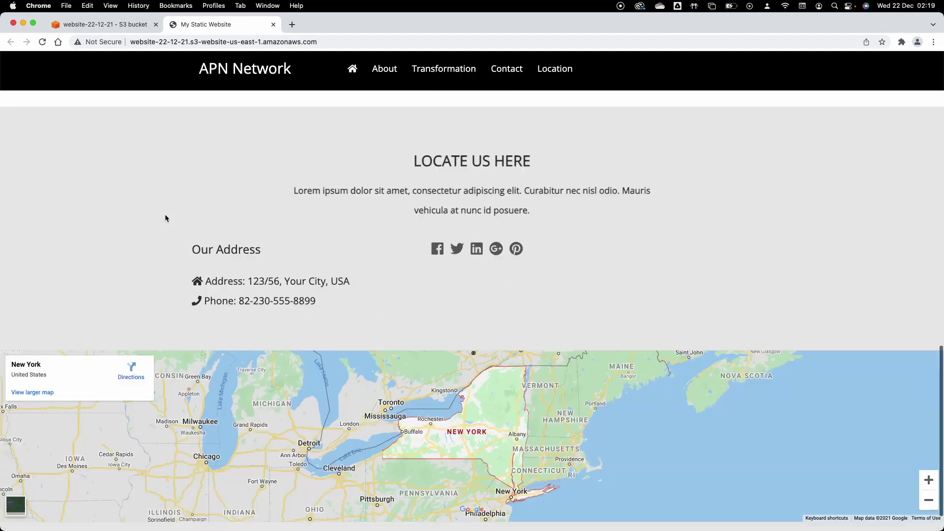
scroll(165, 214, "down", 2)
scroll(167, 226, "up", 5)
scroll(167, 226, "up", 5)
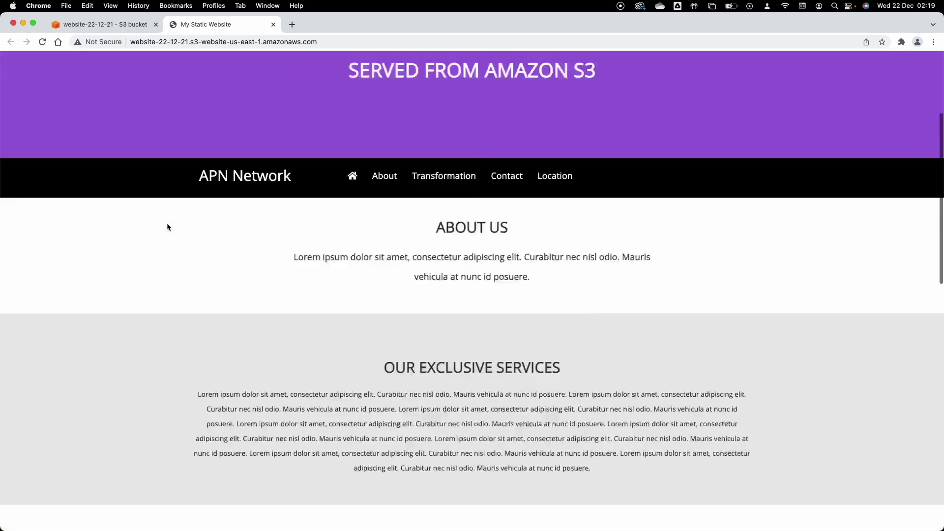
scroll(167, 226, "up", 3)
scroll(167, 226, "up", 1)
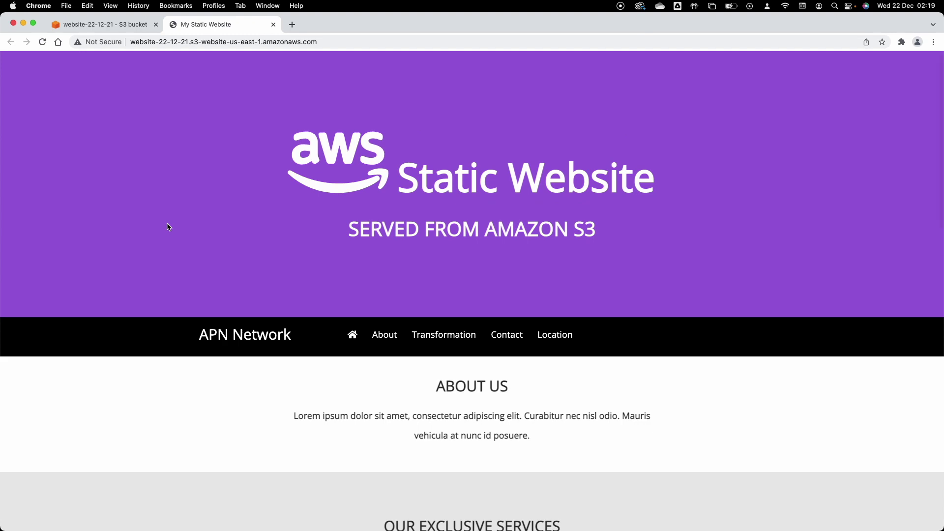